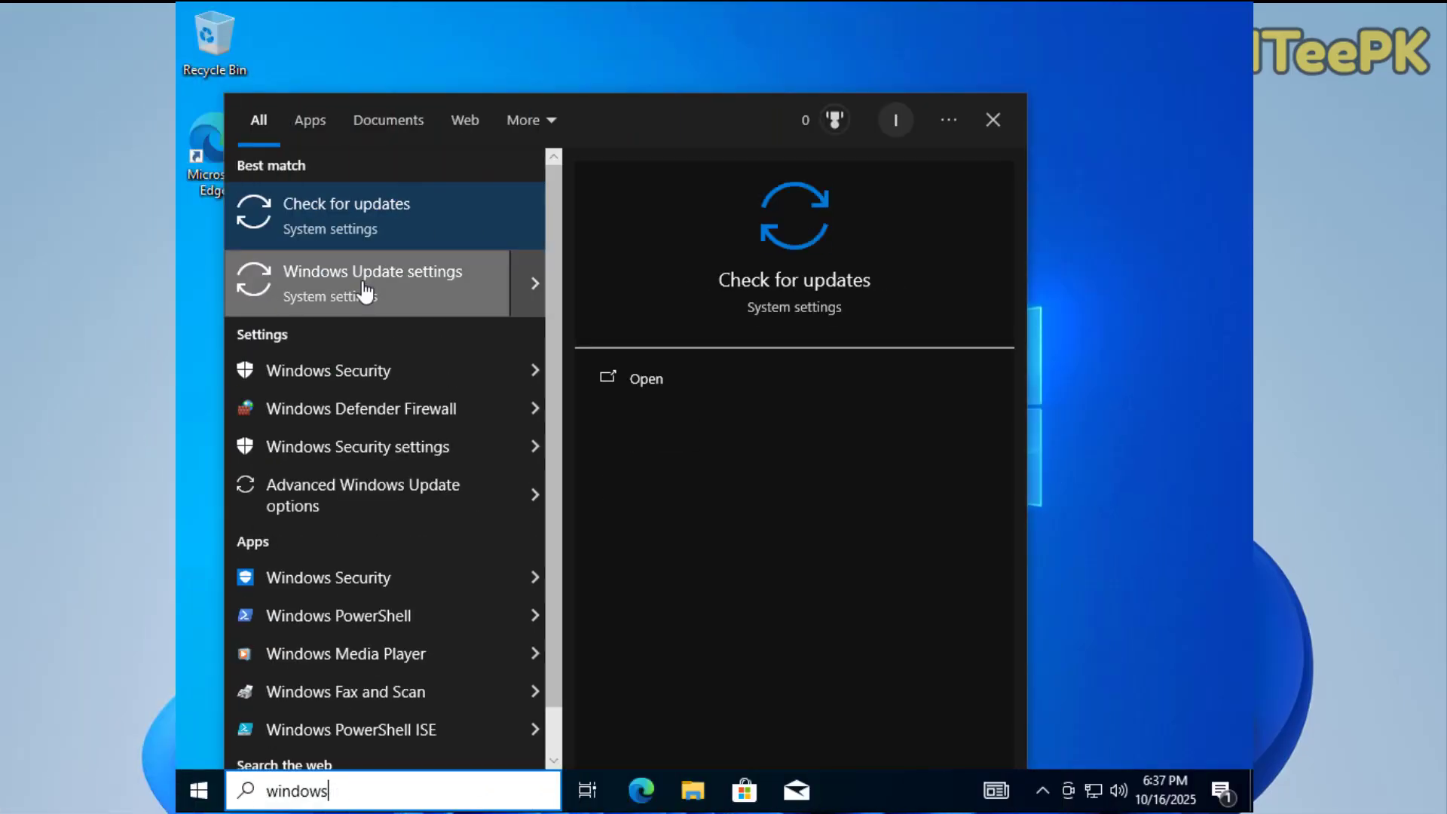
Run a Windows Update check for new updates, then close Settings to the desktop
click(364, 292)
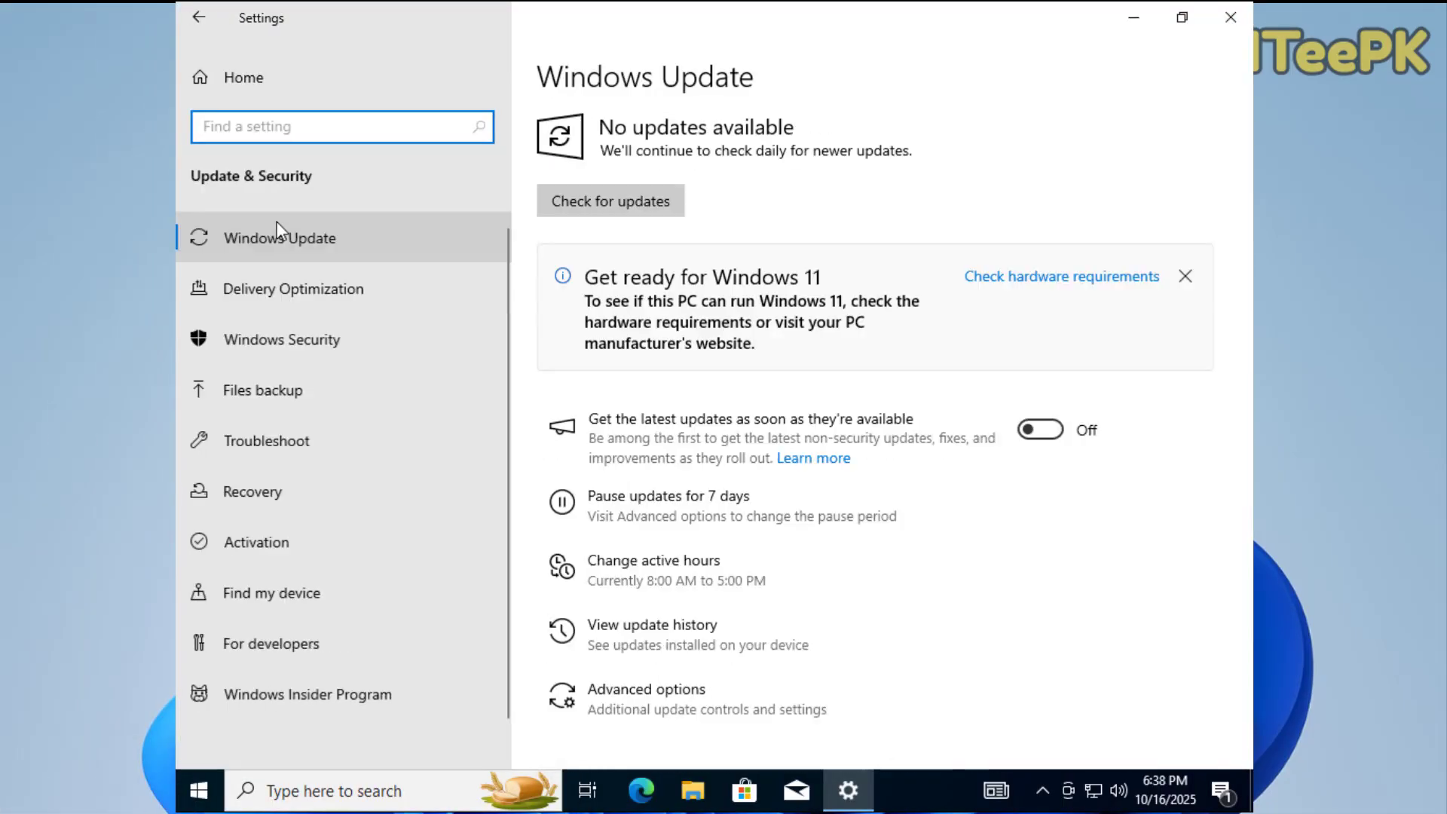
click(613, 200)
triple_click(777, 275)
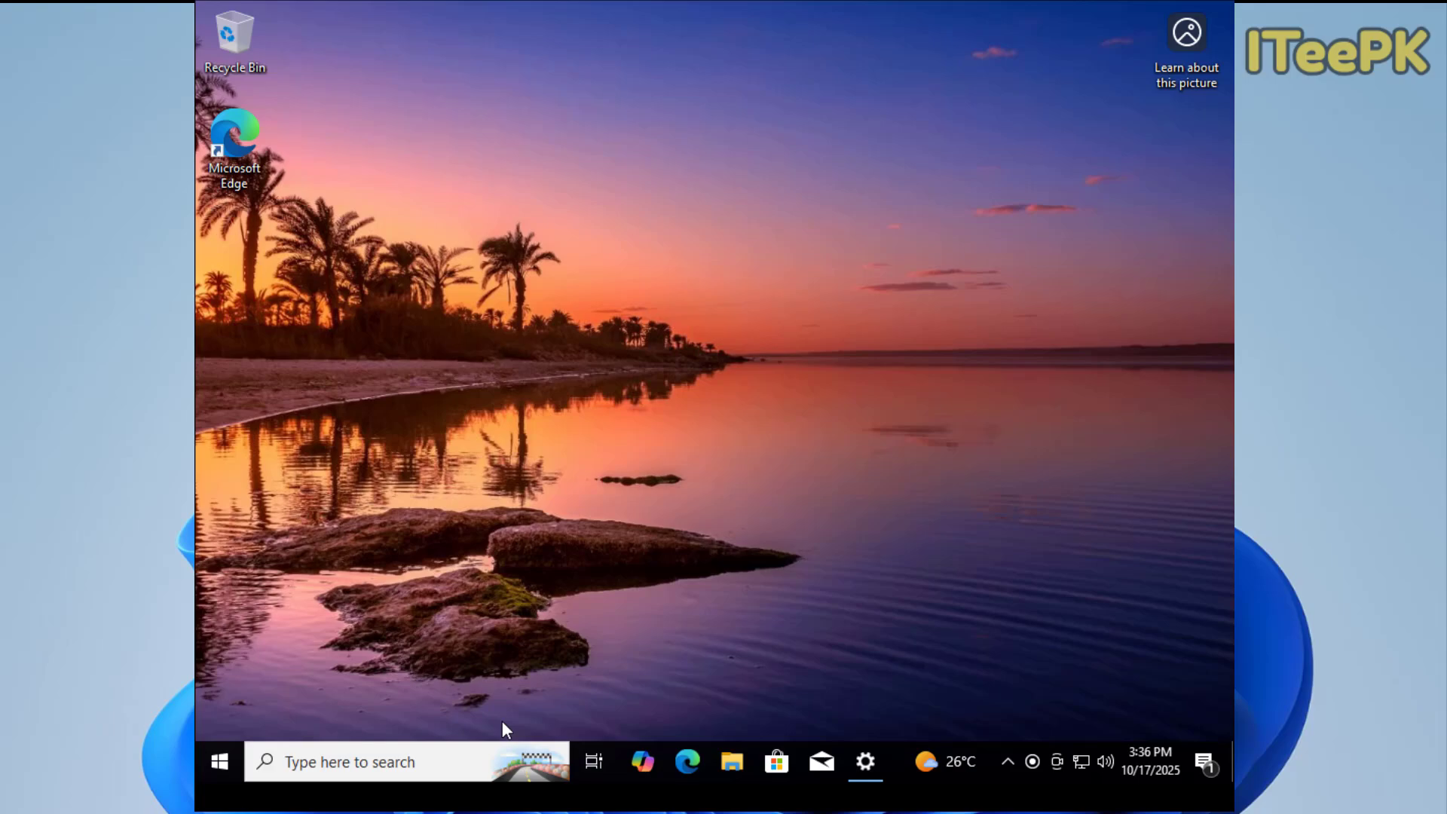
Run winver from taskbar search and move About Windows aside to read build 19045.6456
click(361, 762)
text(winver)
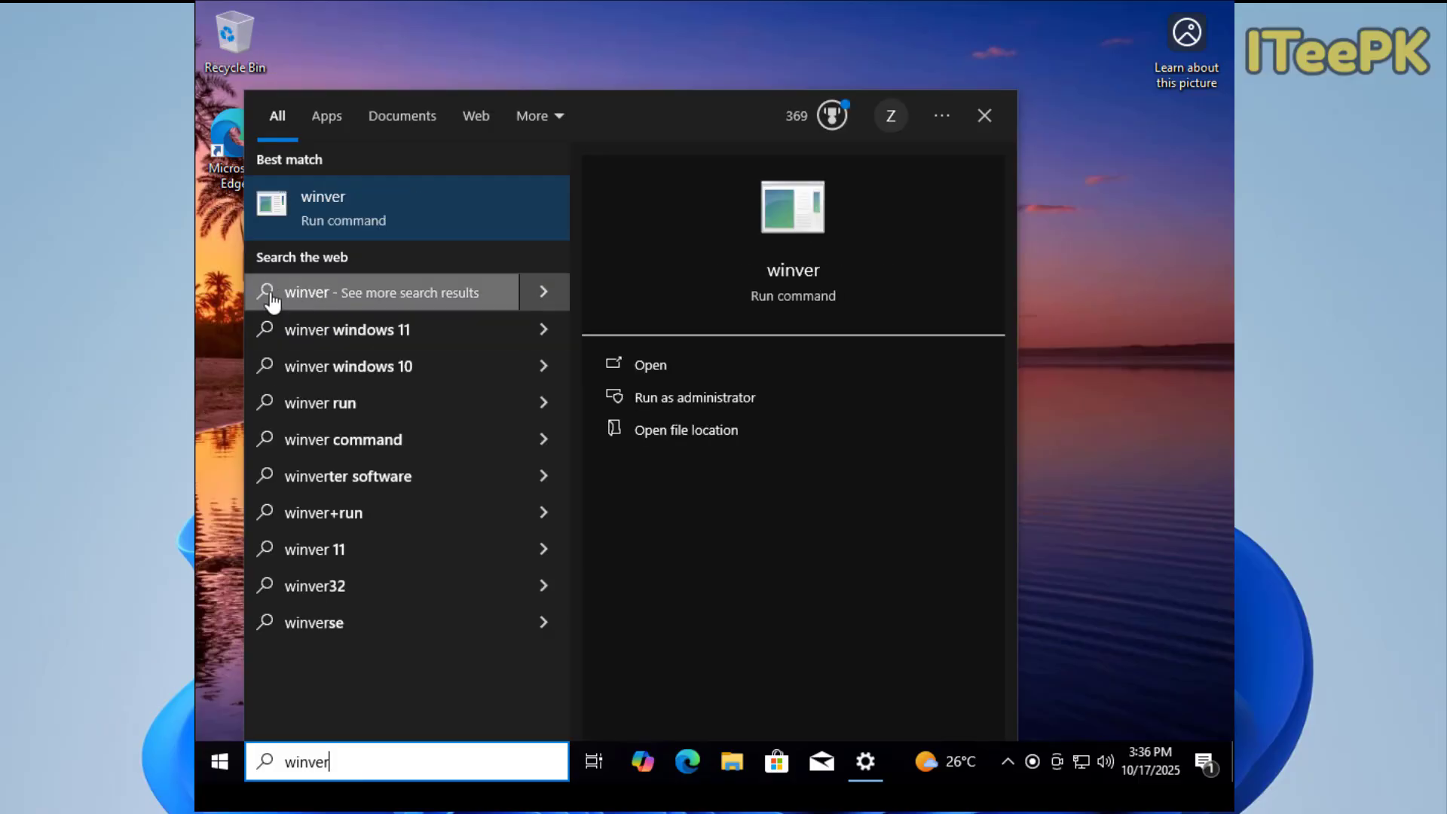
click(299, 205)
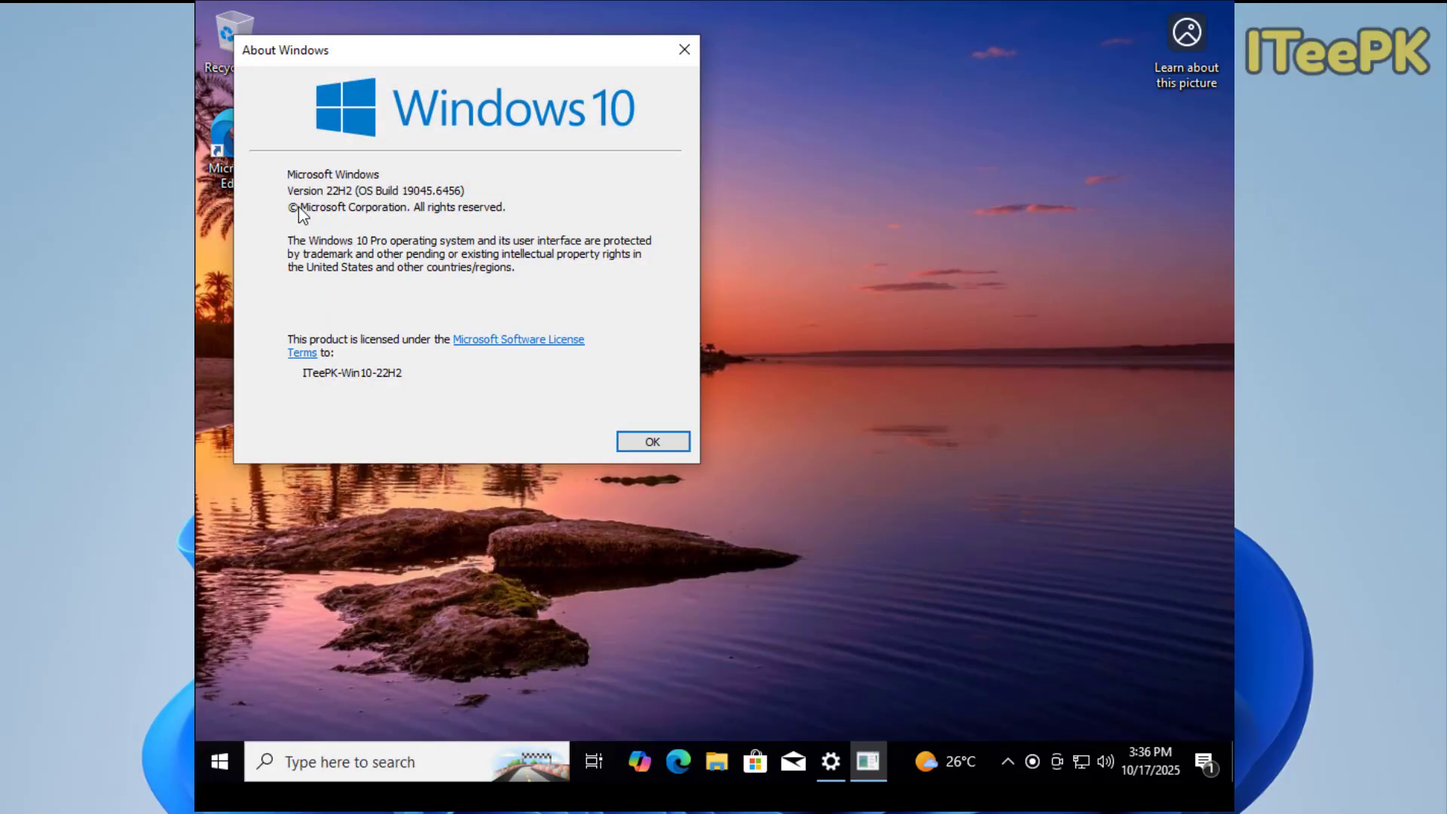
drag(478, 57, 734, 114)
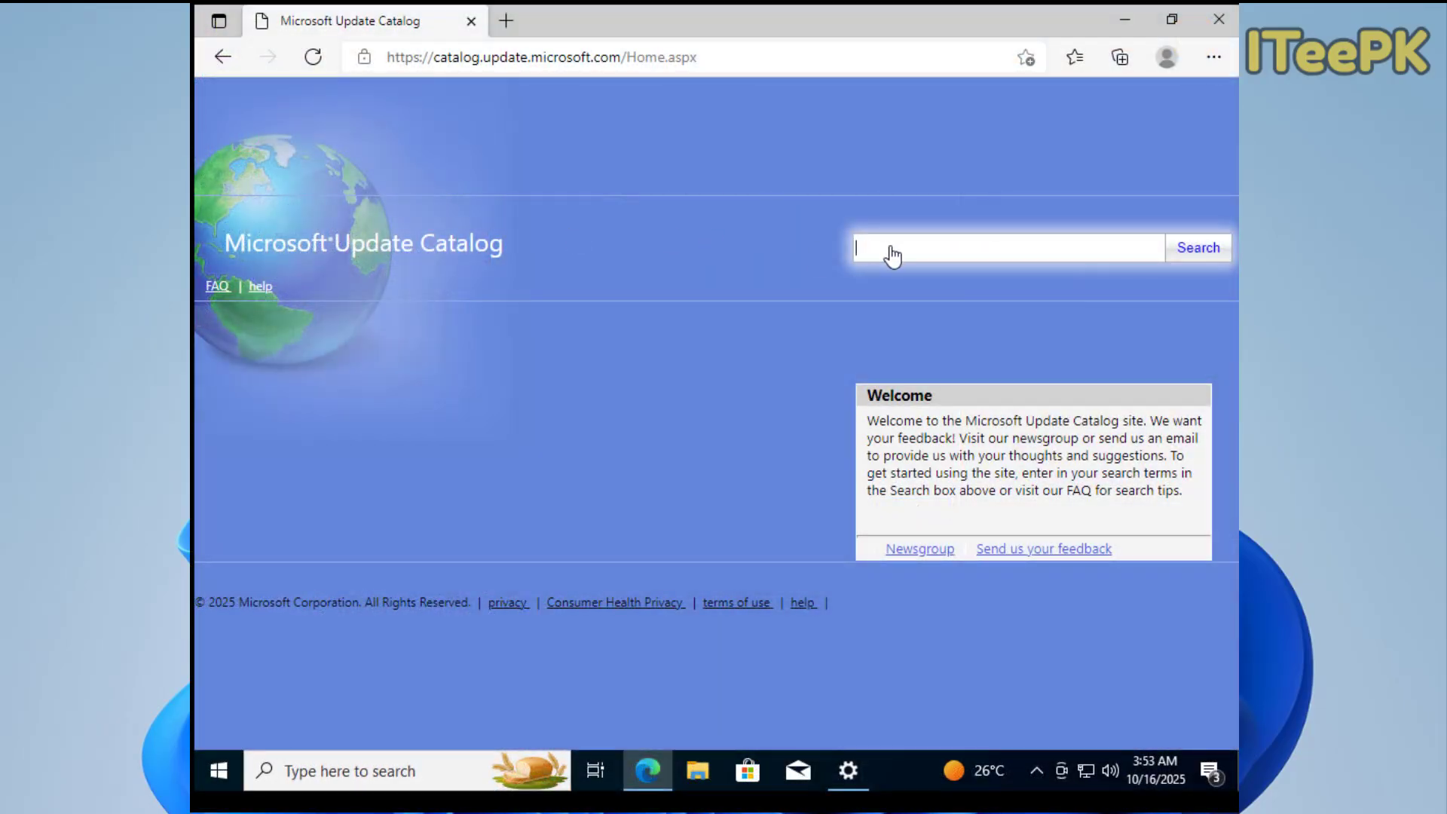
Search the Update Catalog for KB5040427 and download the x64 cumulative update .msu file
click(893, 247)
text(kb5044427)
click(1197, 247)
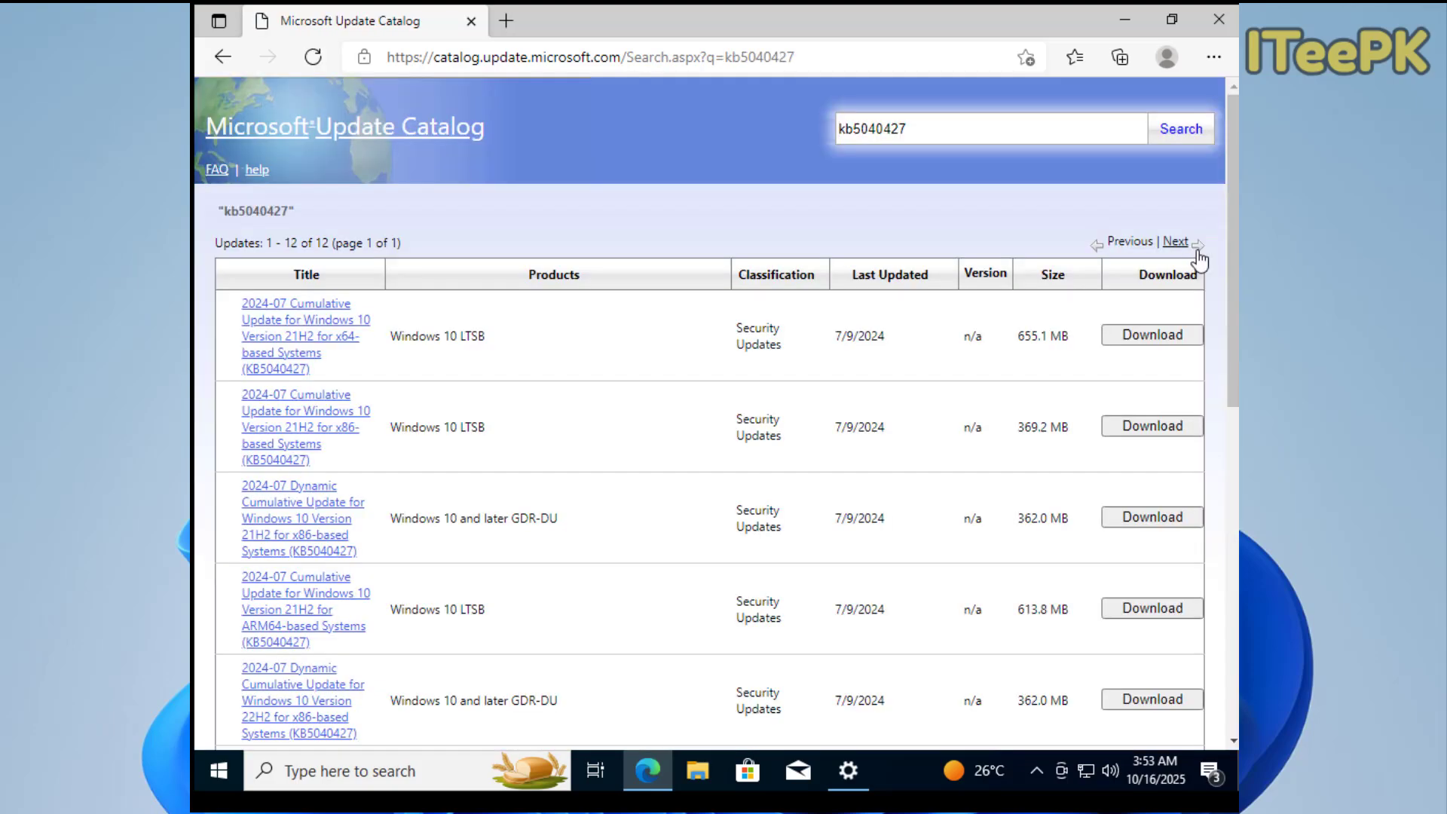
click(1152, 334)
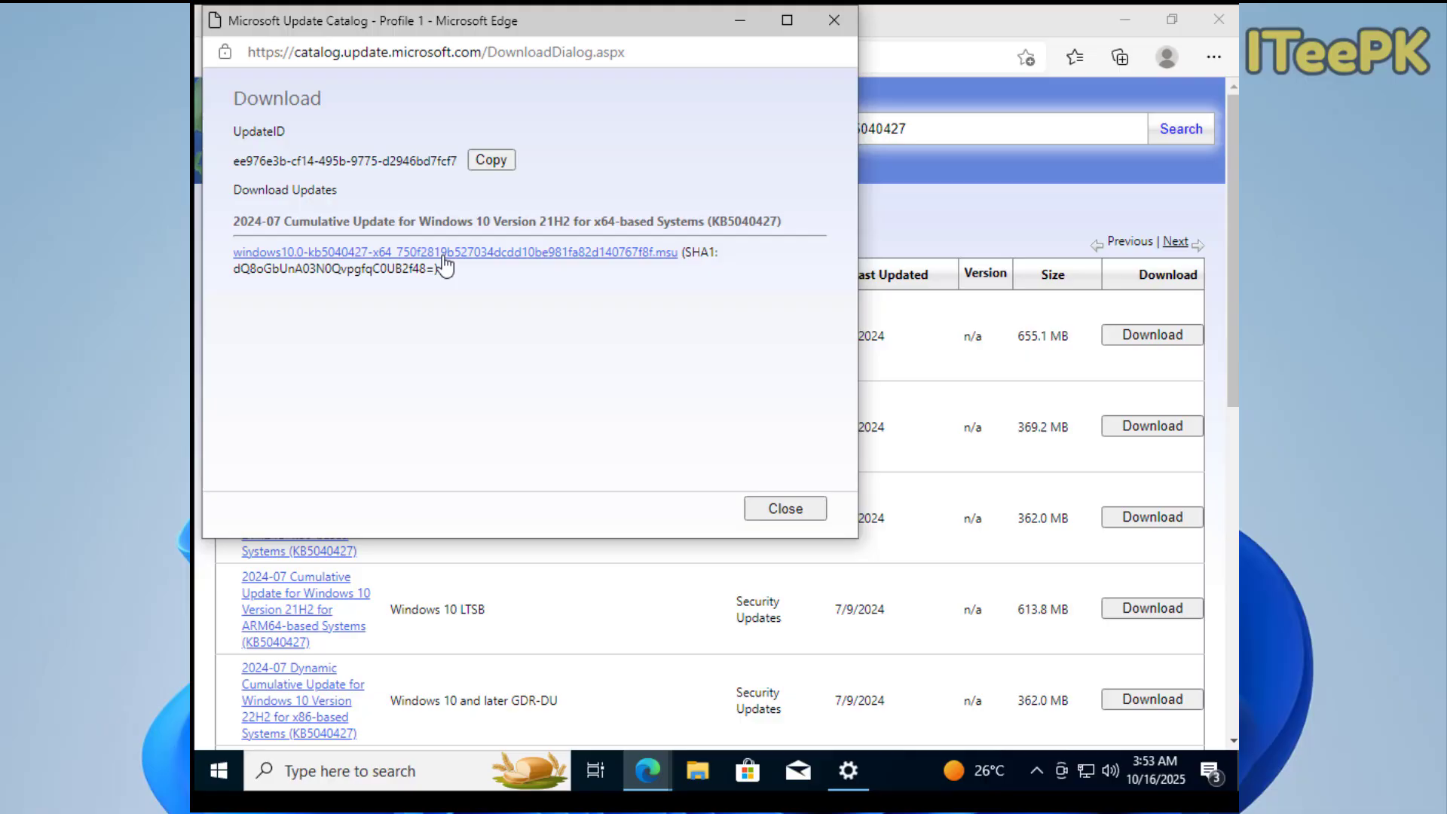
click(444, 254)
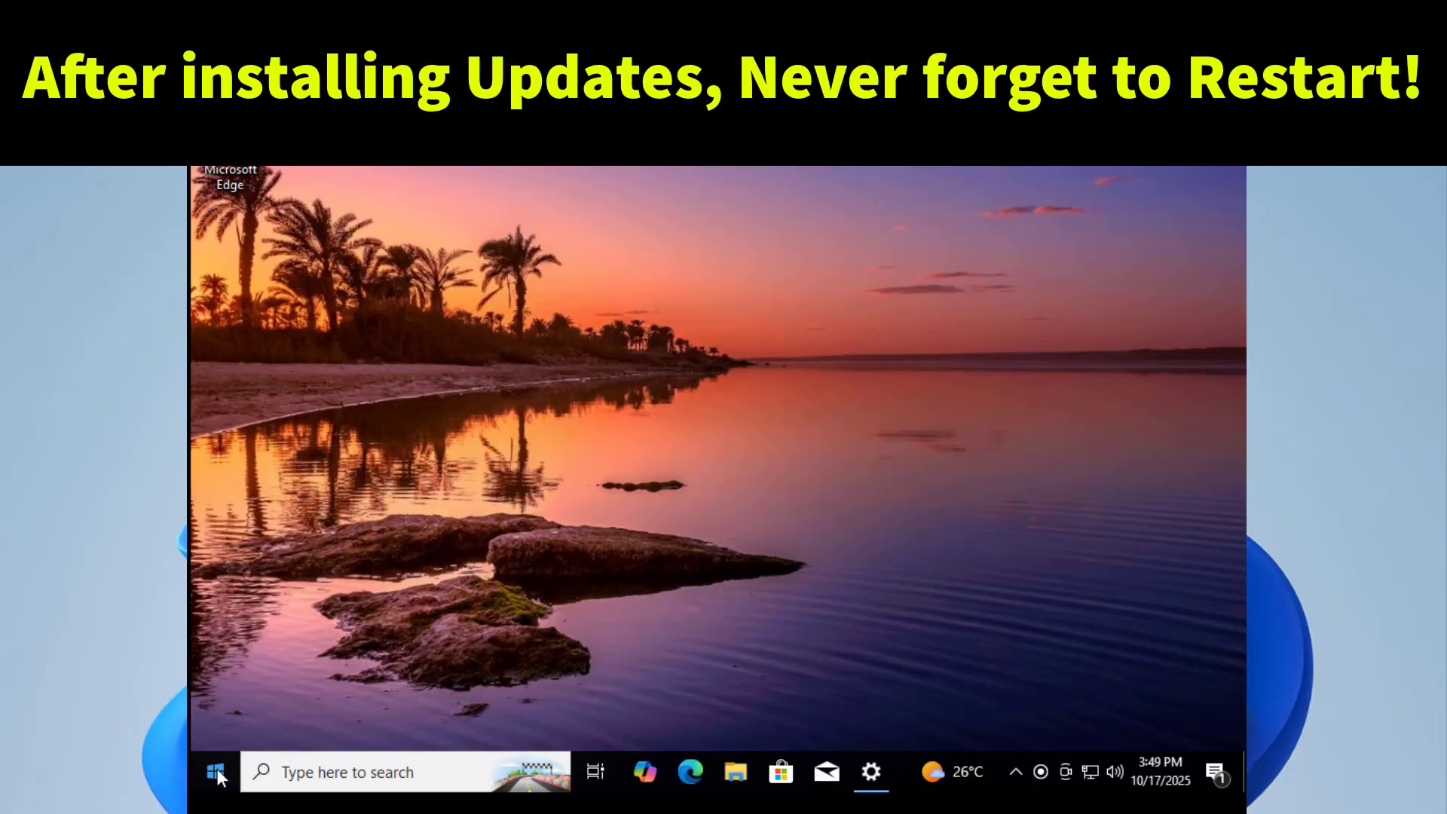
Restart the PC, sign back in with the password, and run winver from search
click(217, 771)
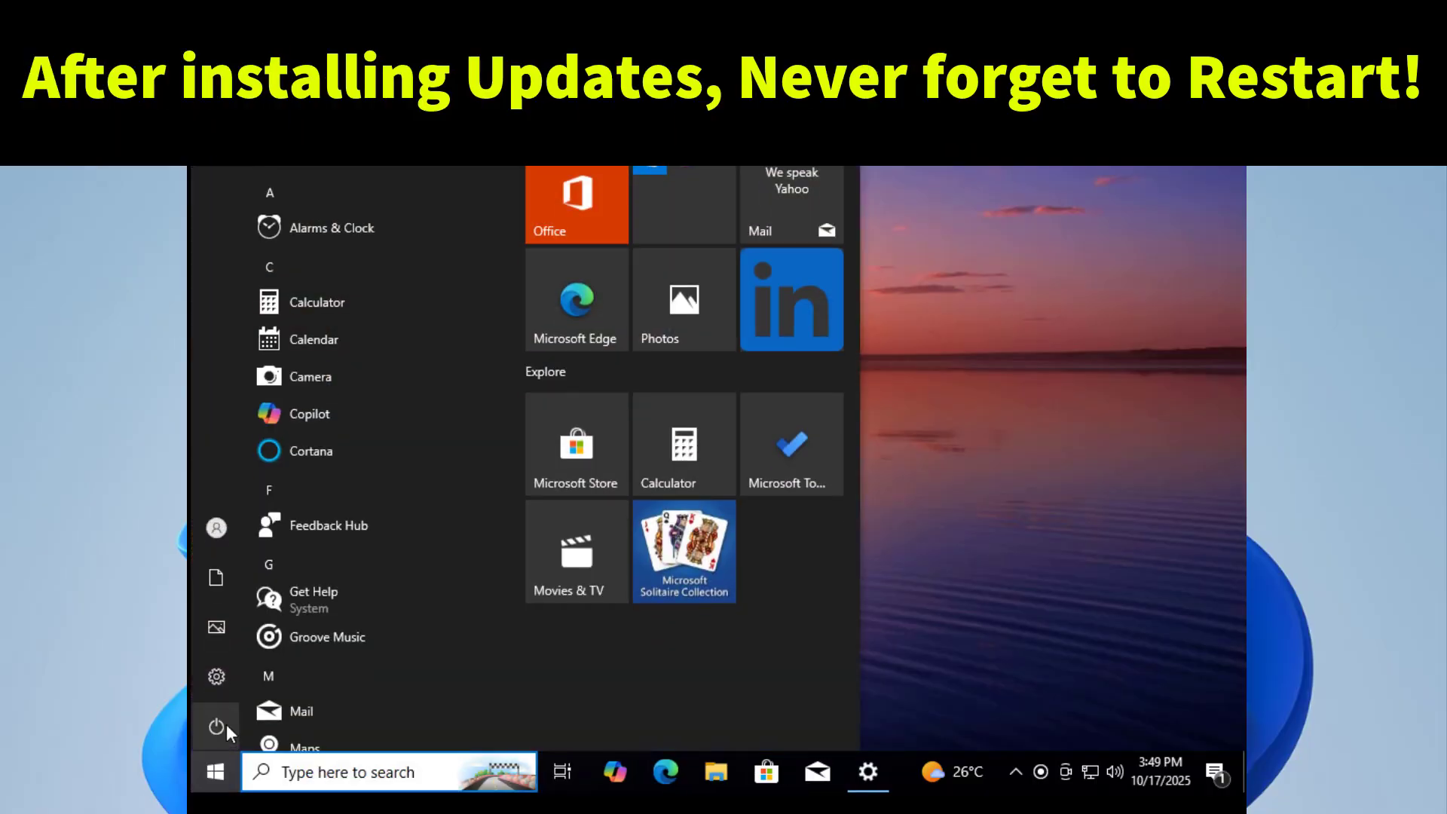
click(226, 725)
click(248, 673)
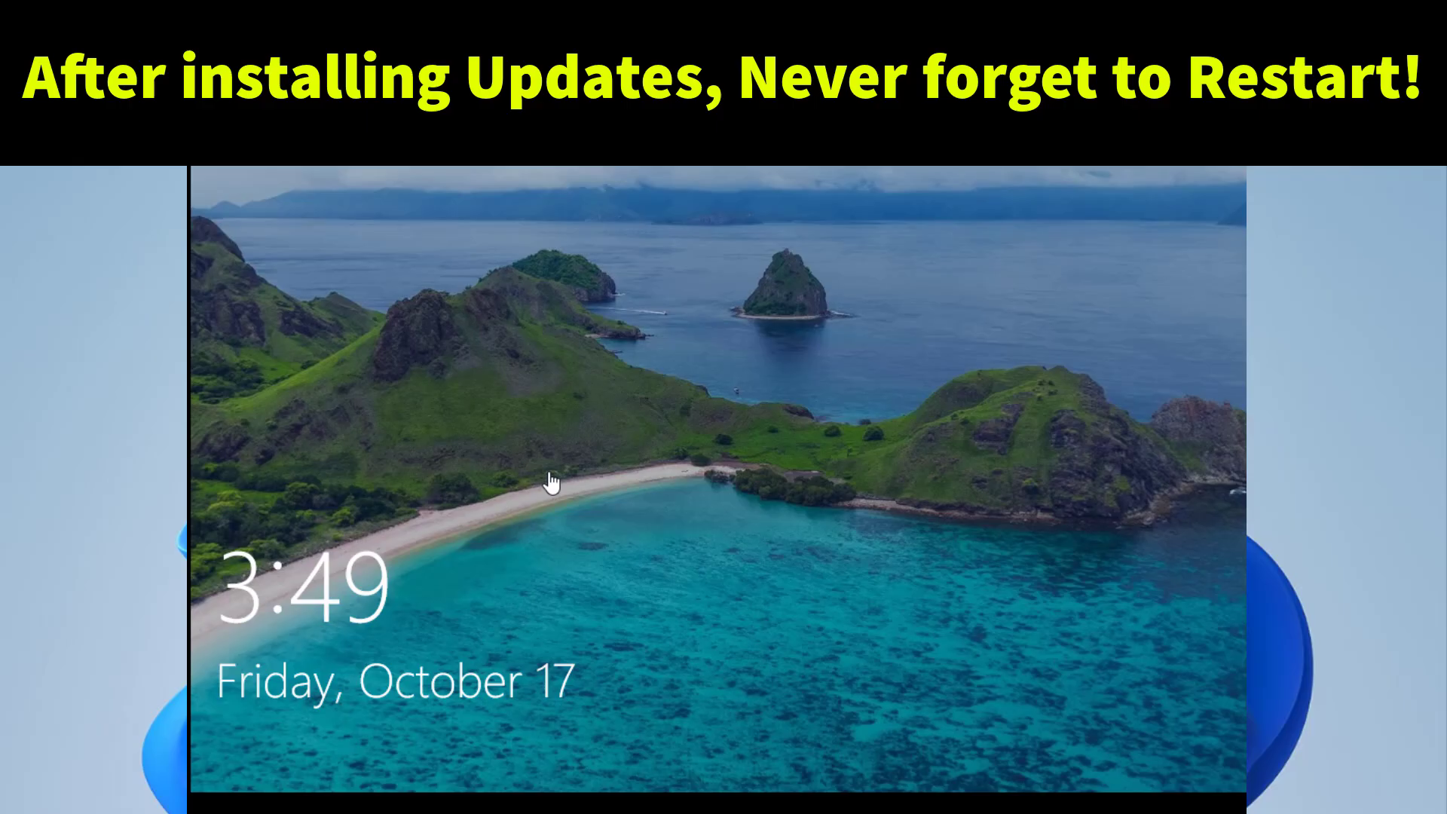
click(608, 408)
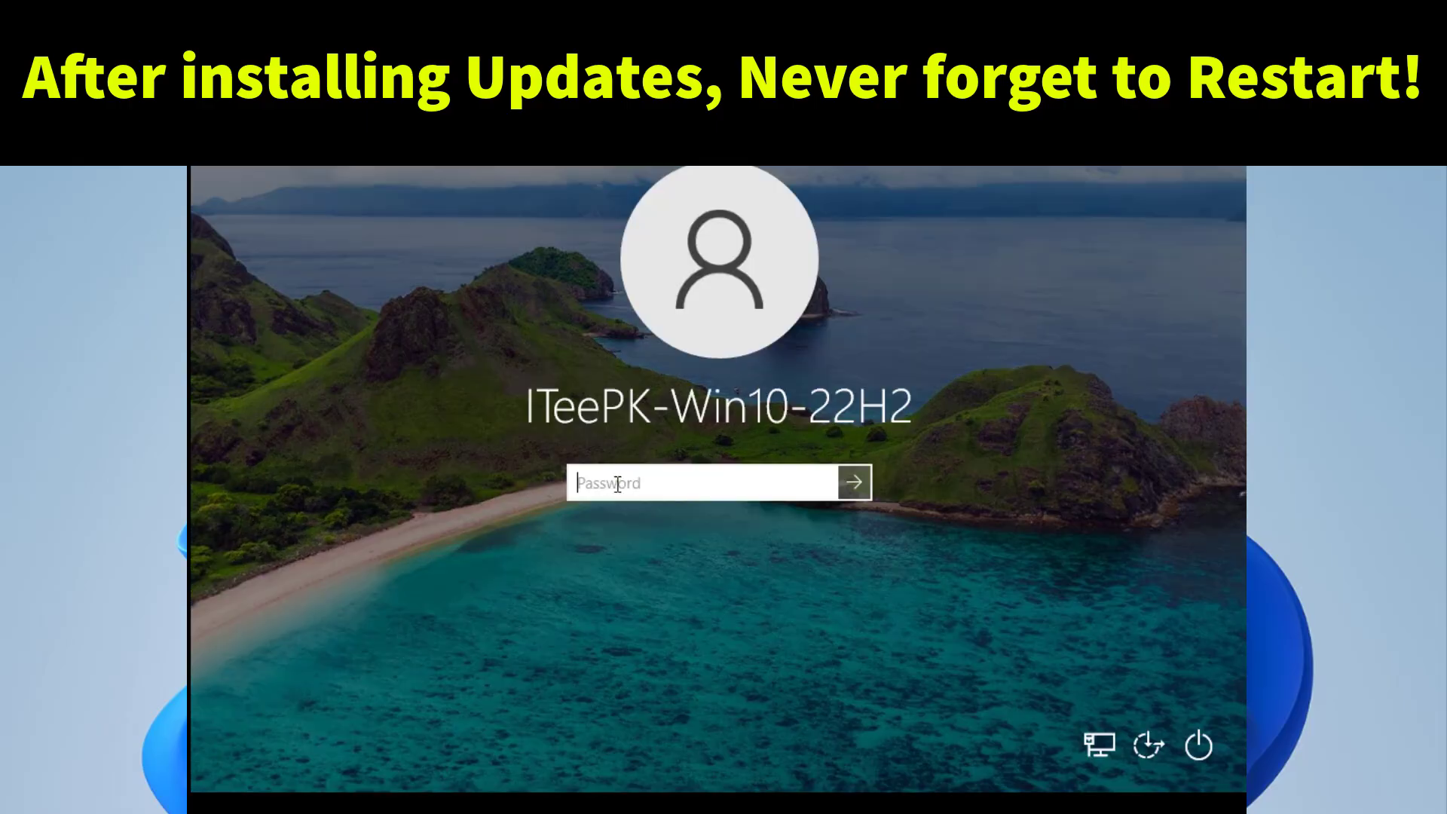
text(•••••••••)
key(Return)
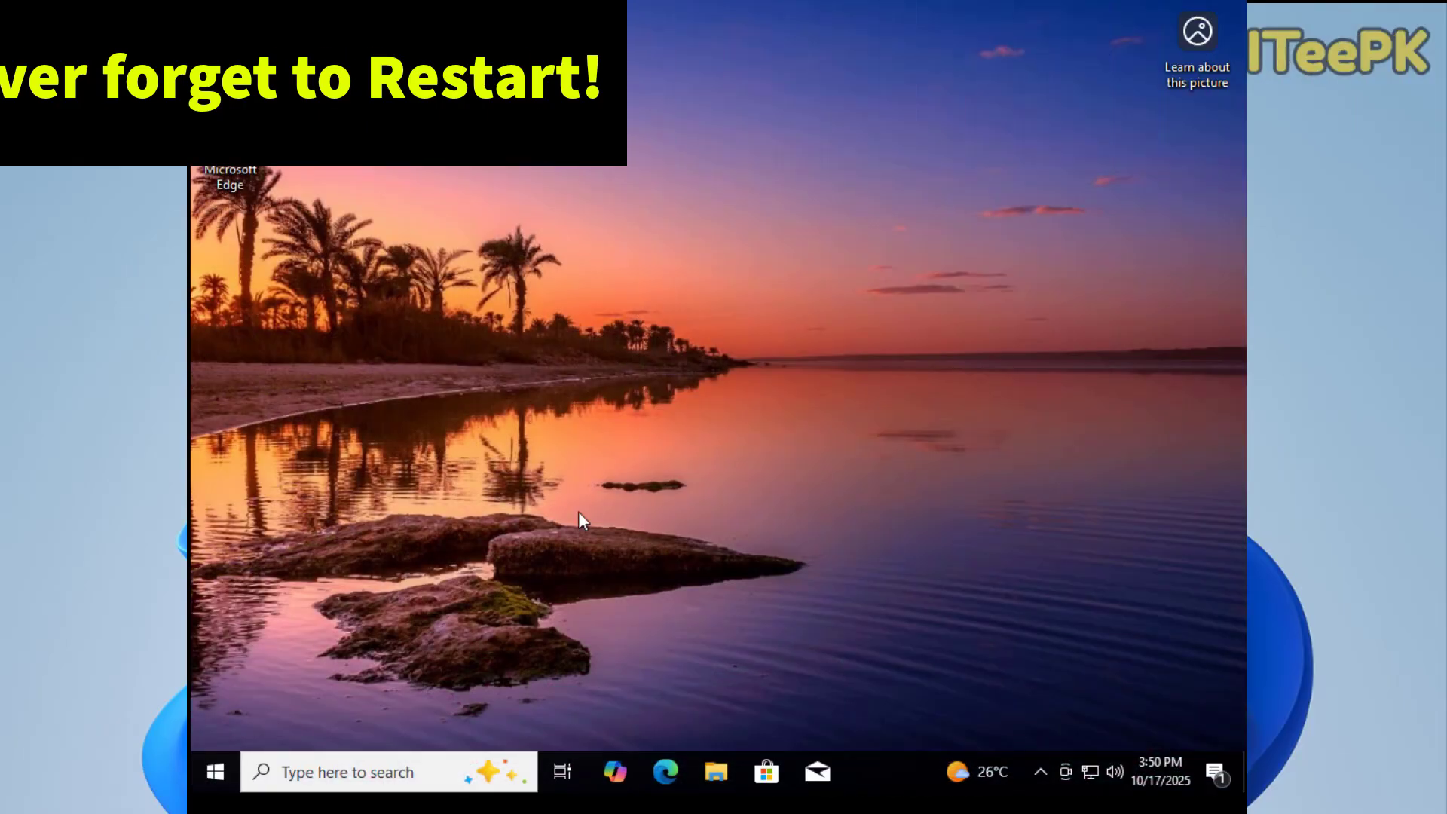
click(373, 772)
text(winver)
key(Return)
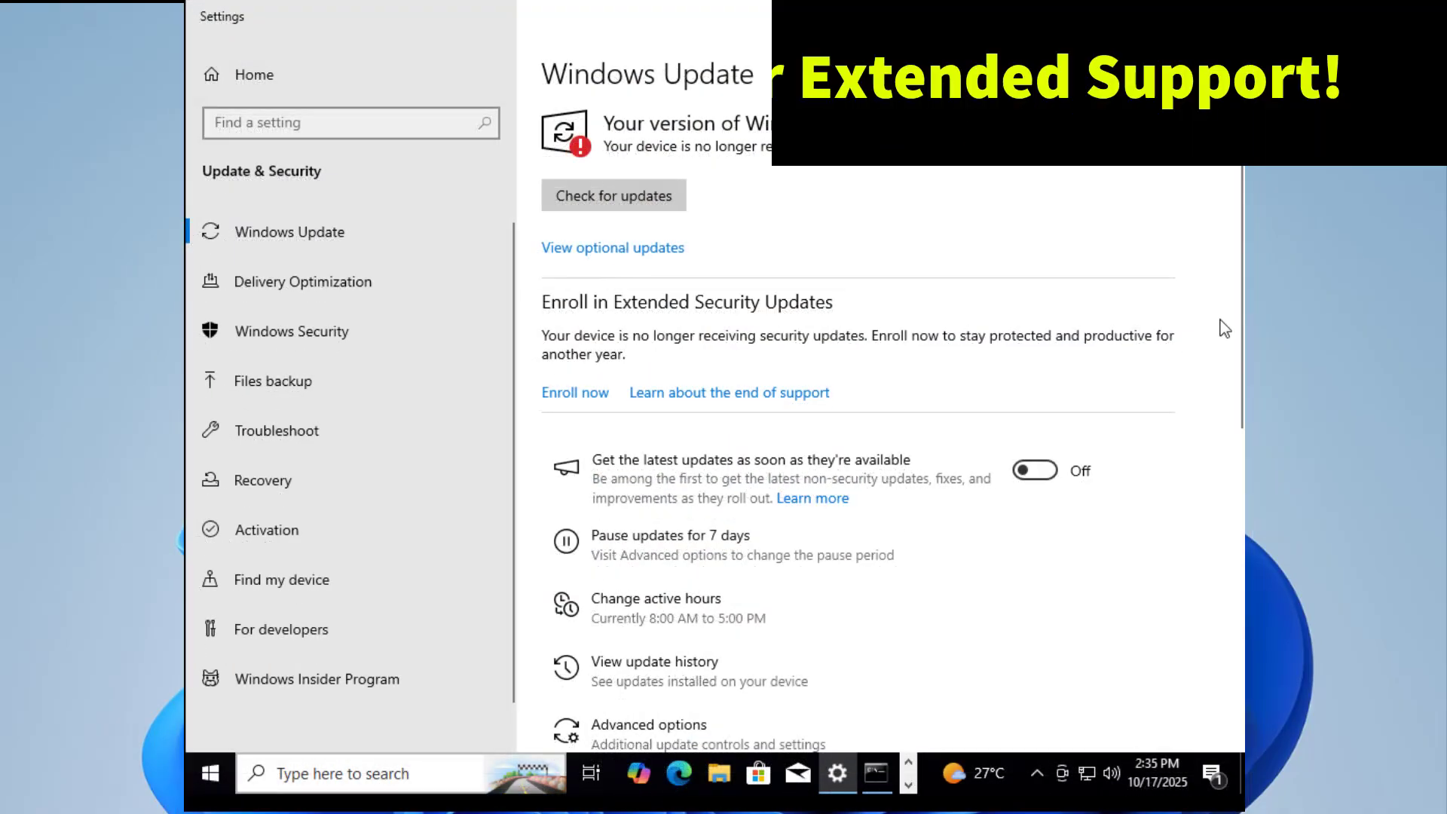
Begin Extended Security Updates enrollment, pass the introduction, and verify the Microsoft account sign-in
click(565, 398)
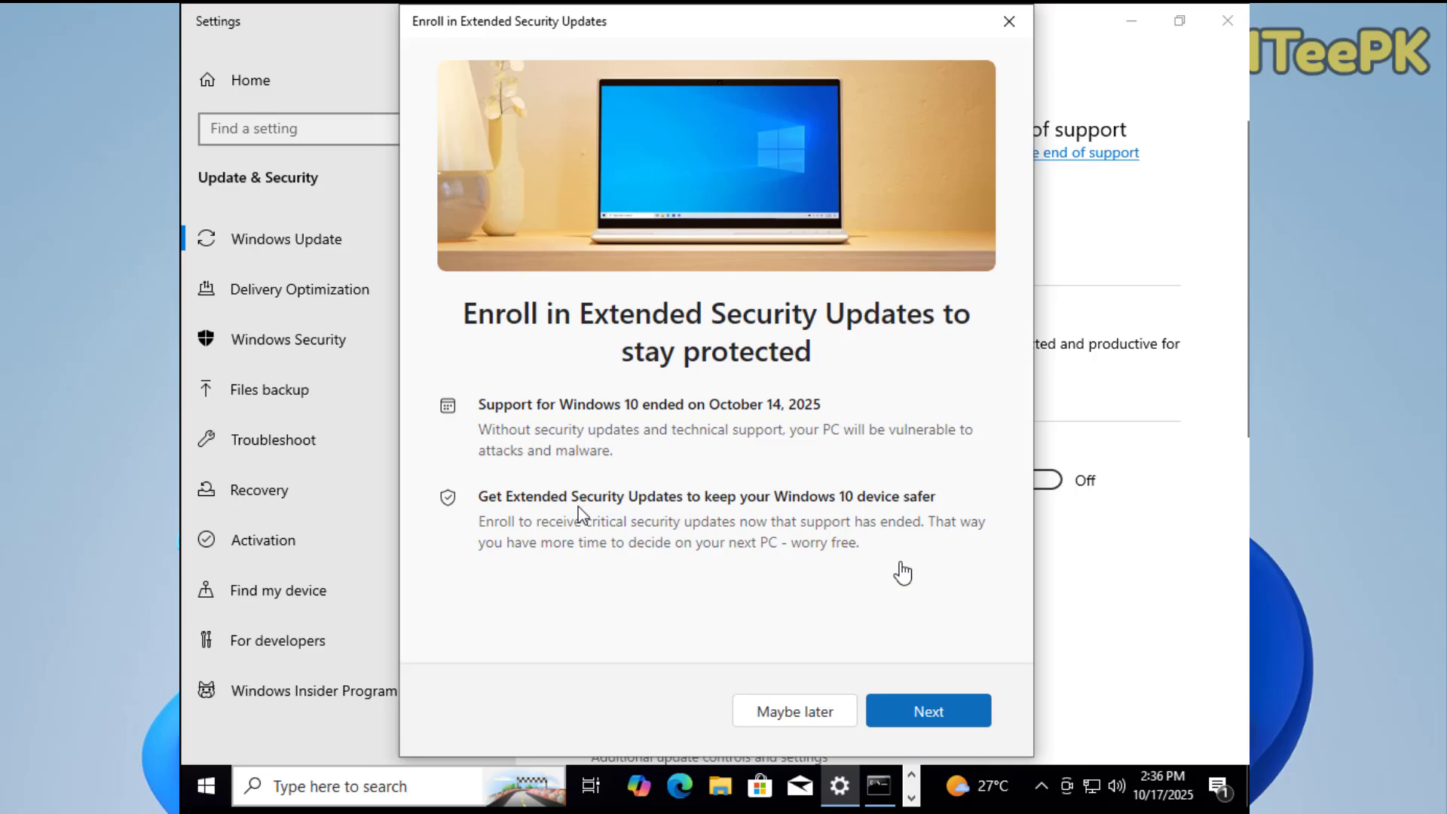
click(938, 719)
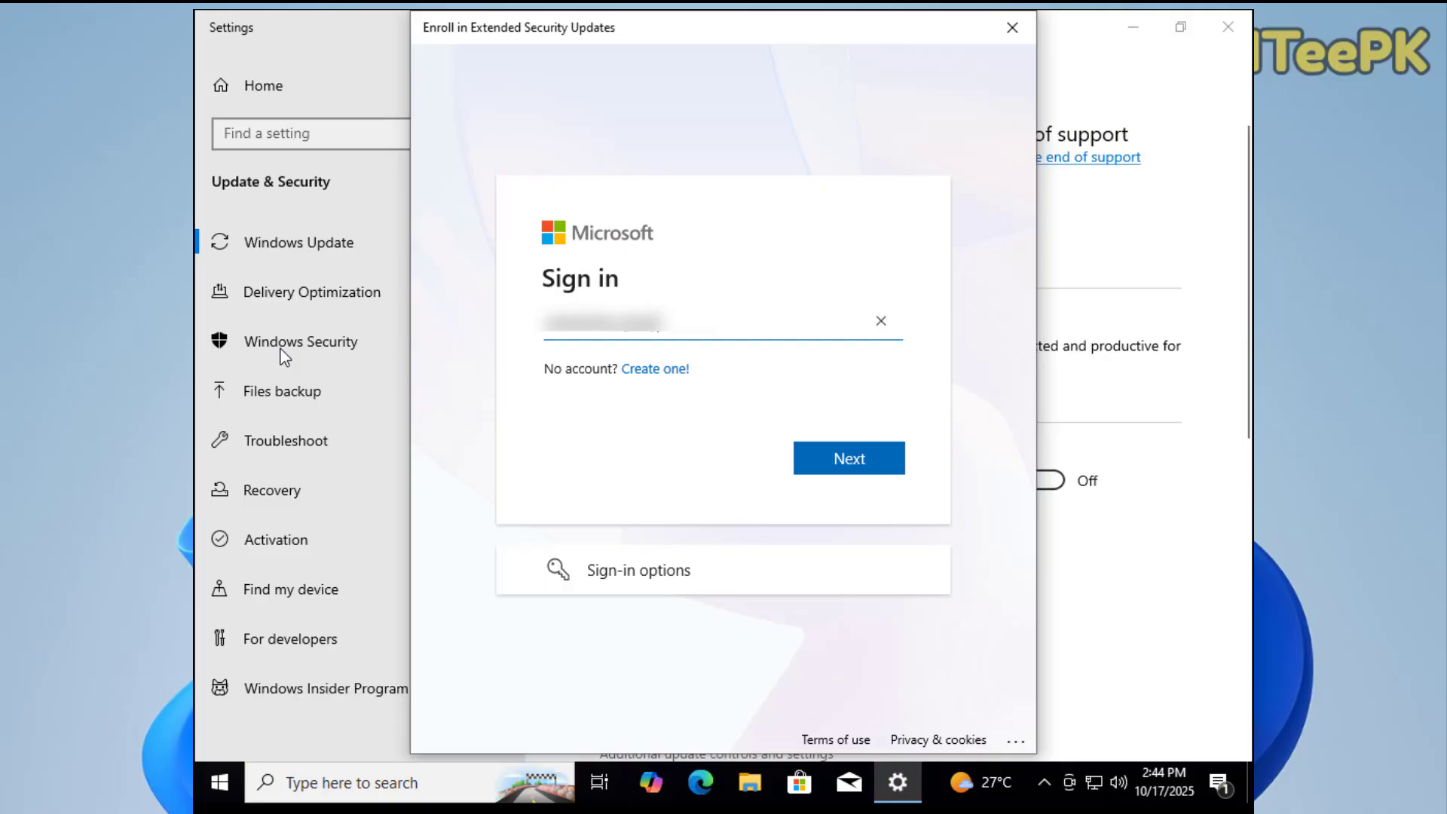
click(646, 391)
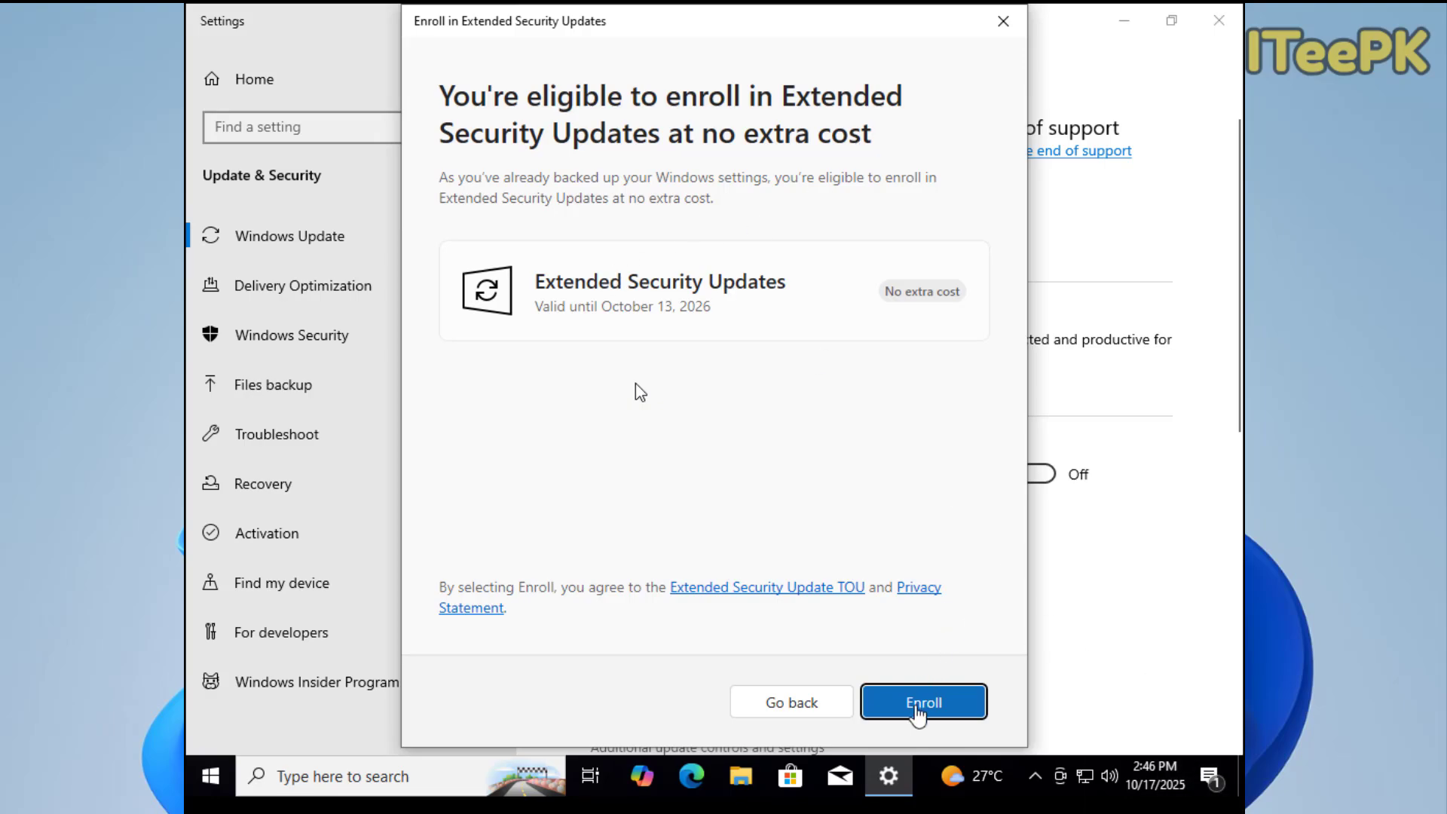
Accept the no-extra-cost ESU offer and confirm enrolling this device through October 13, 2026
click(922, 702)
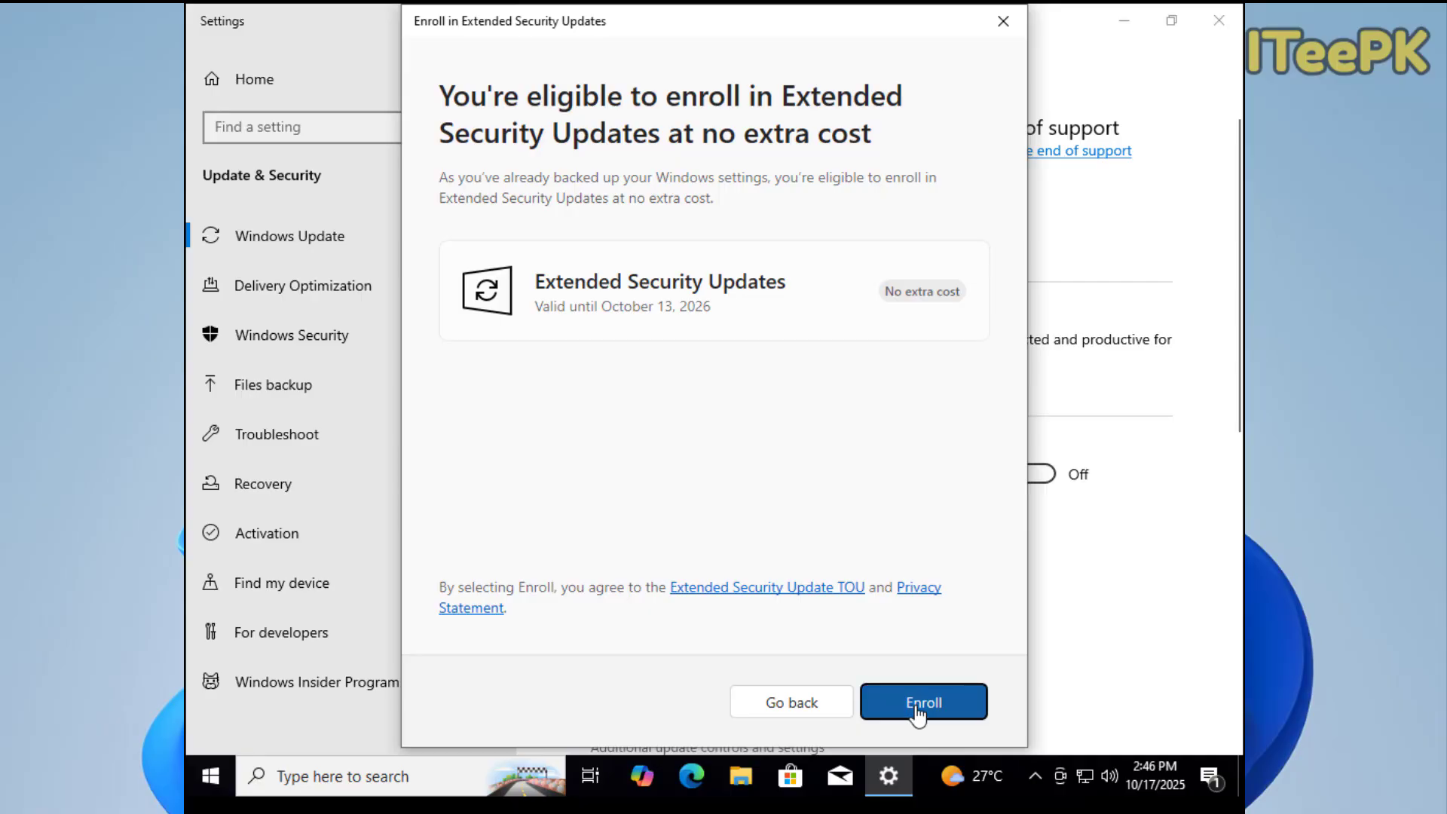
click(918, 710)
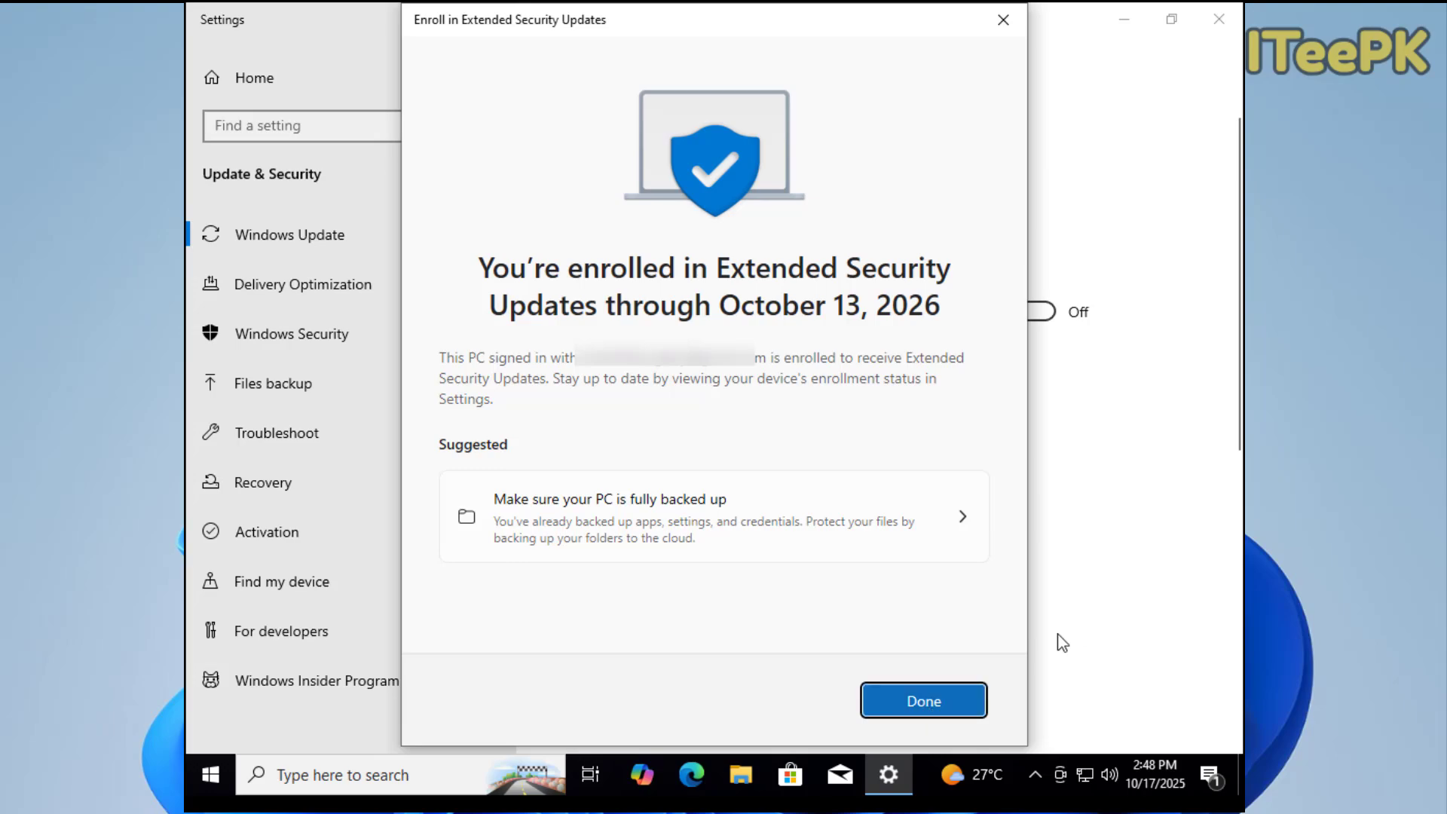
click(923, 701)
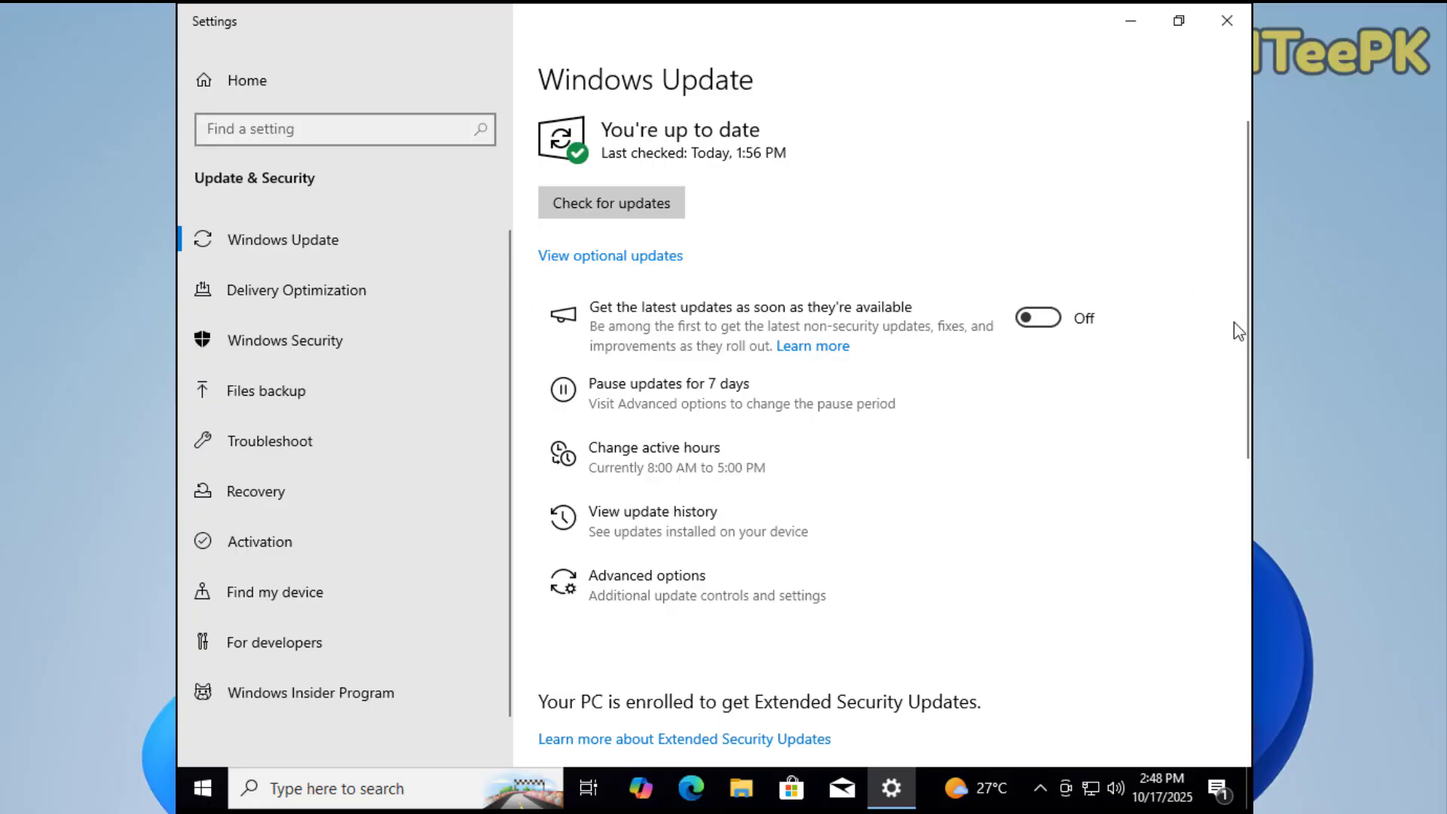
drag(1244, 333, 1245, 385)
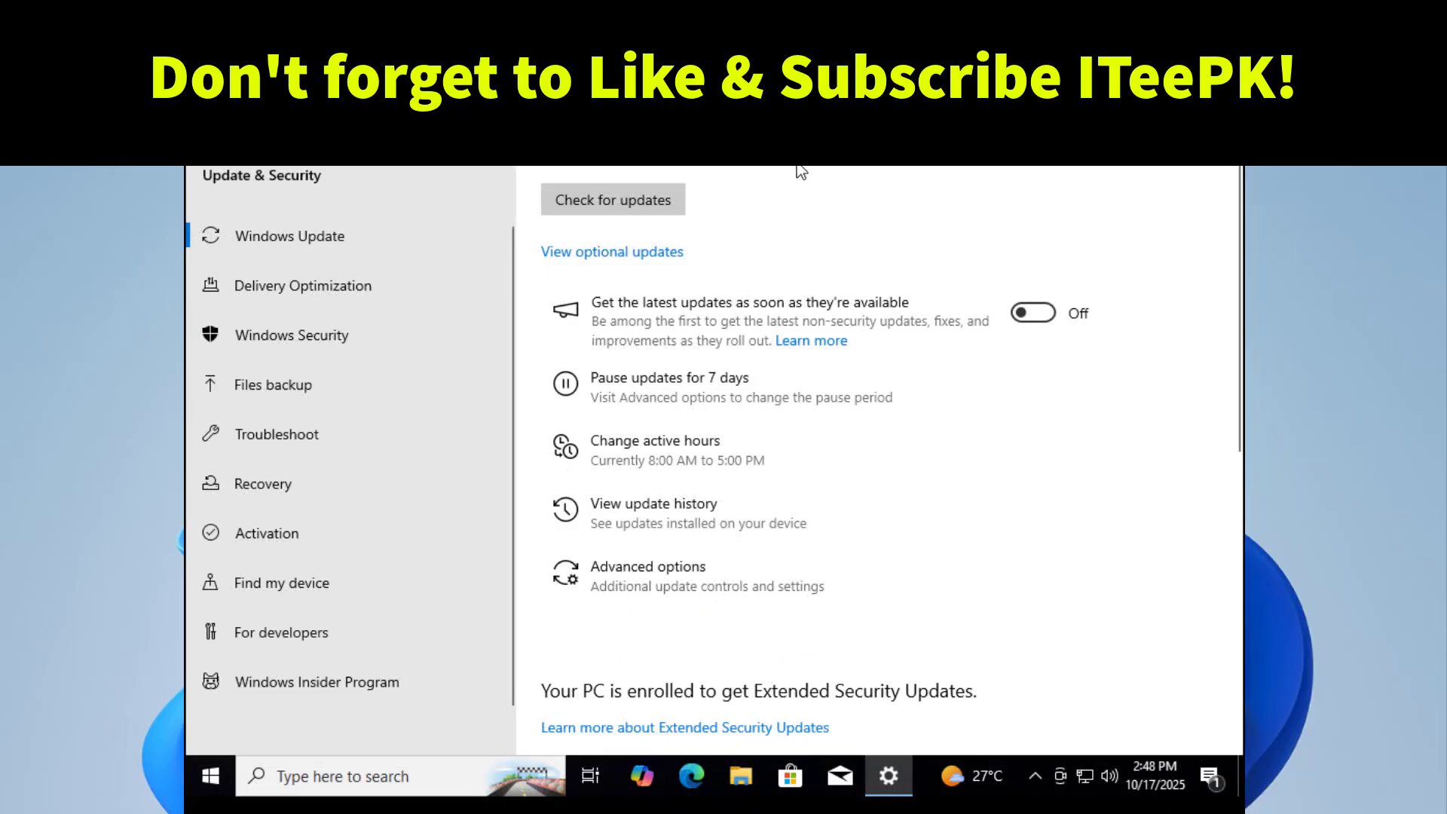
drag(1230, 328, 1239, 370)
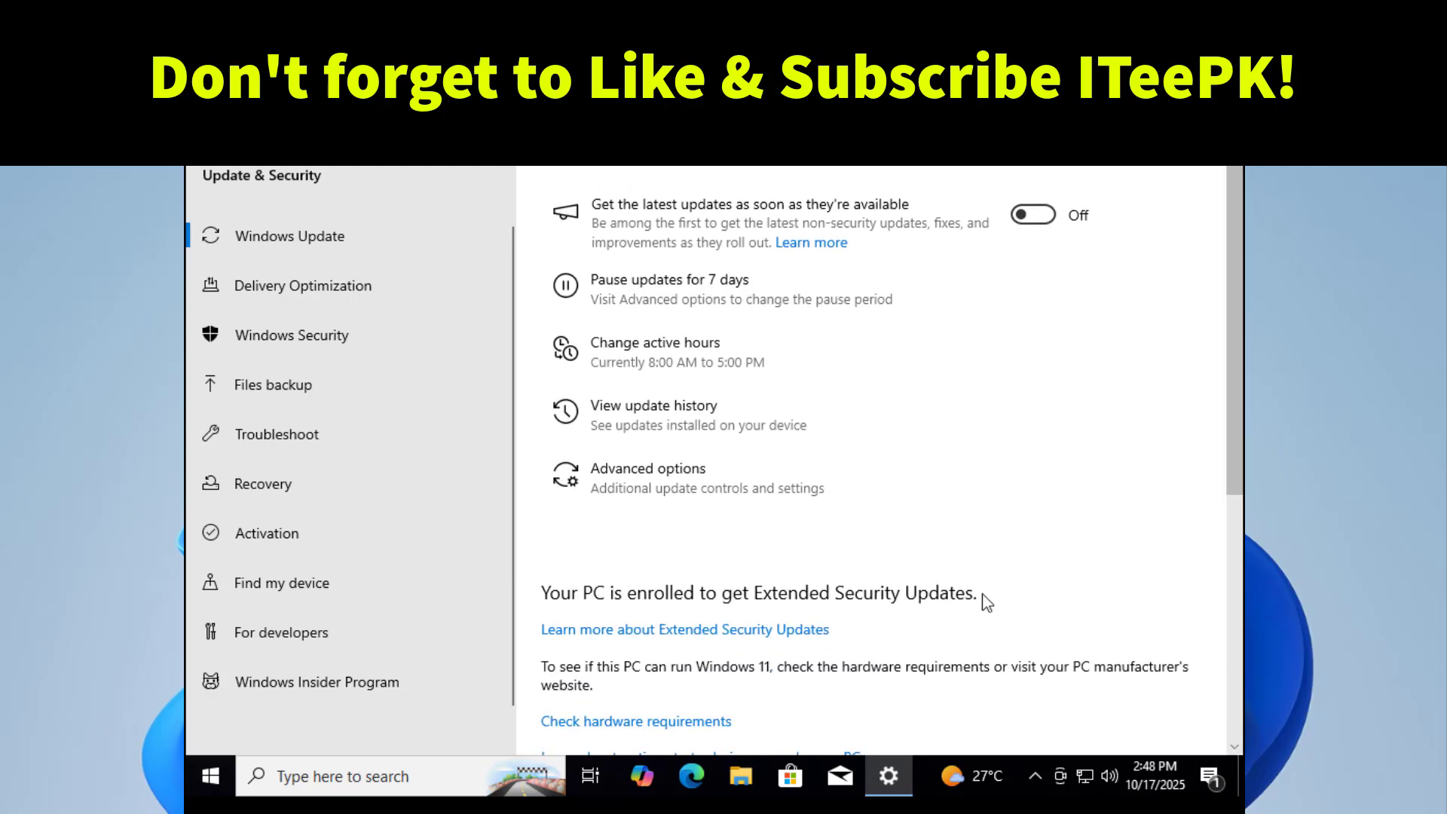